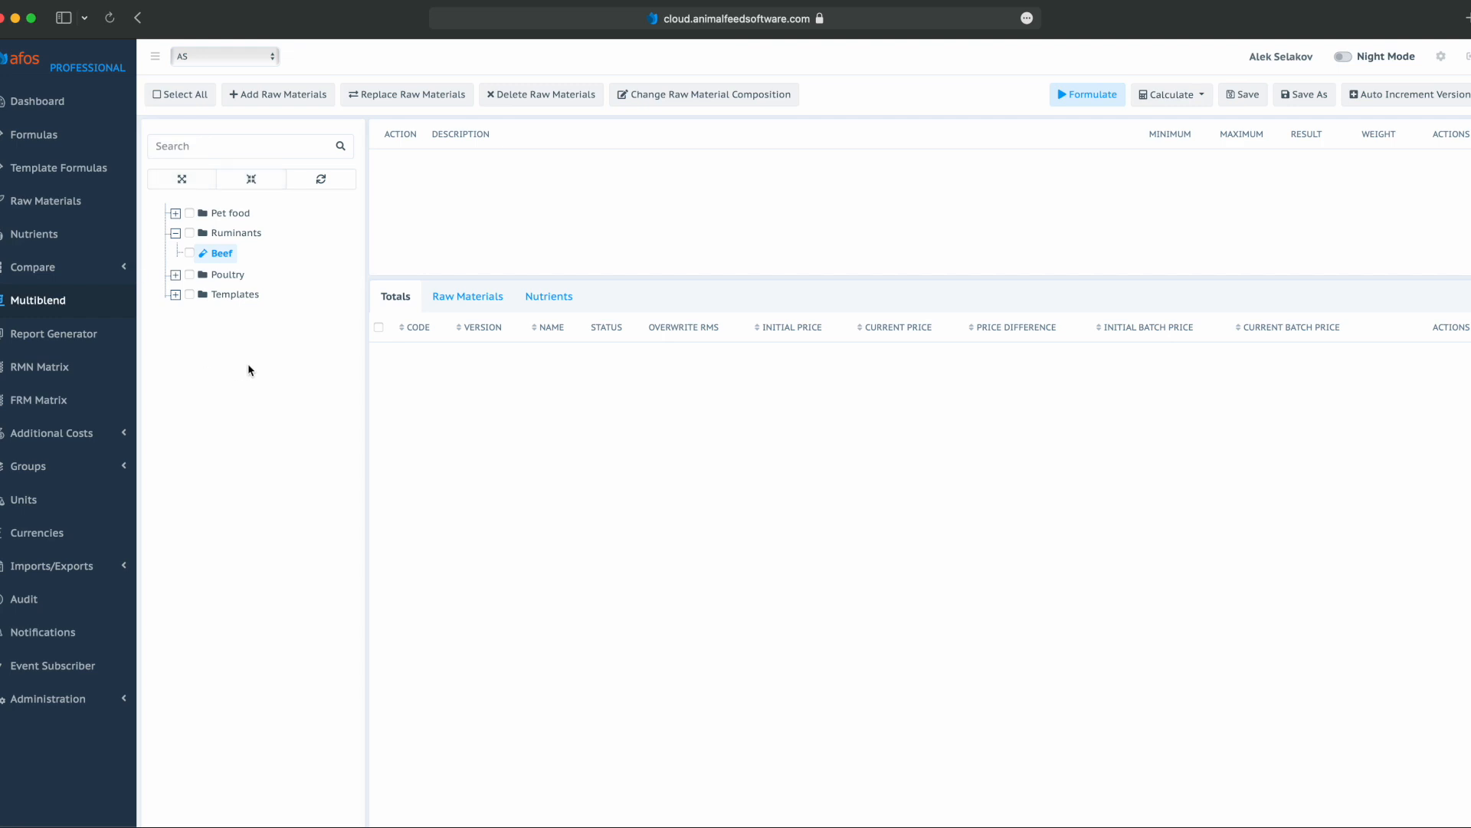
Step: Select all formulas in the Pet food, Ruminants and Poultry folders and formulate them with least-cost optimization
click(176, 213)
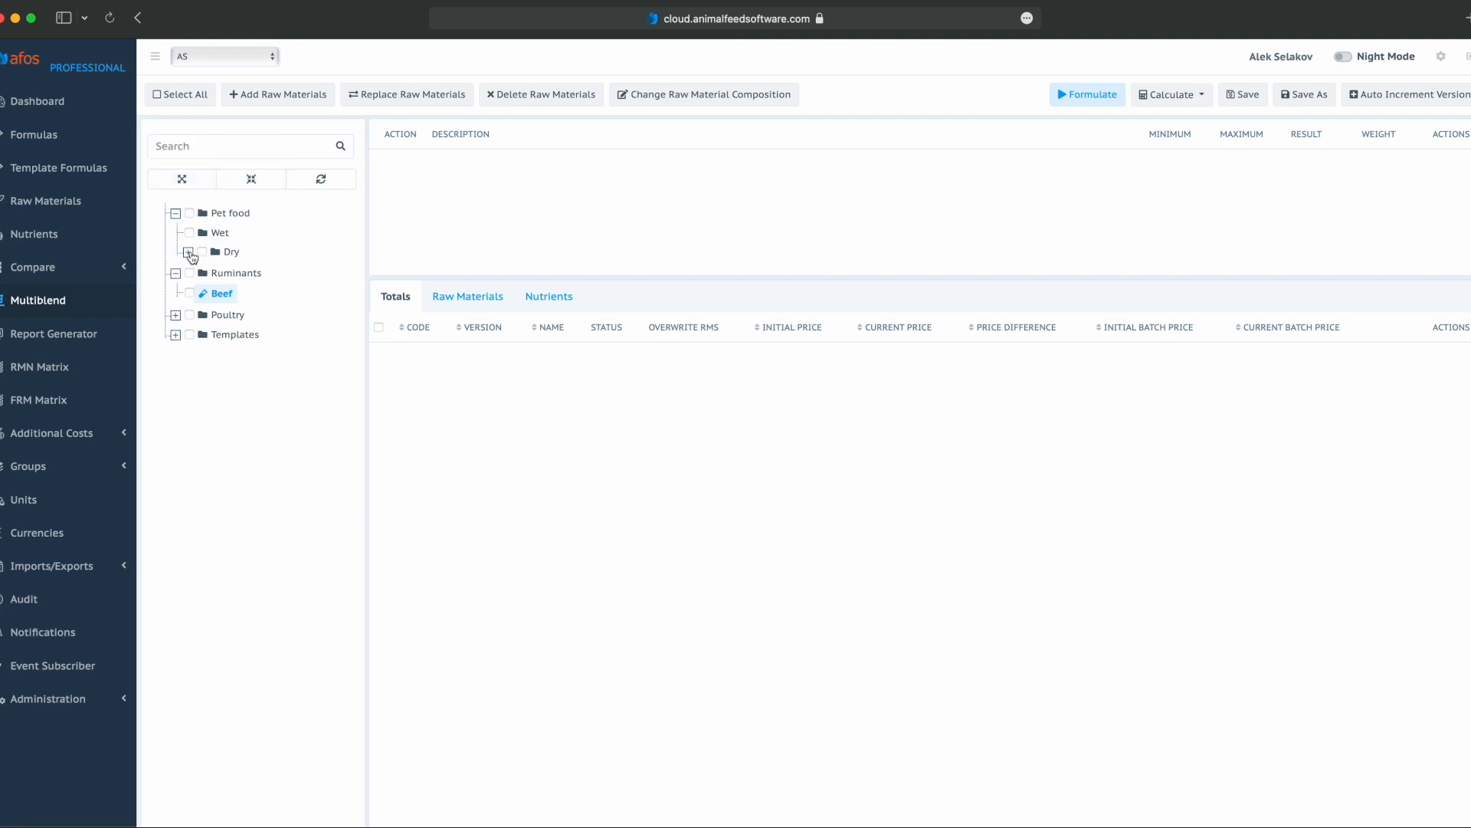
click(188, 252)
click(201, 271)
click(203, 290)
click(190, 233)
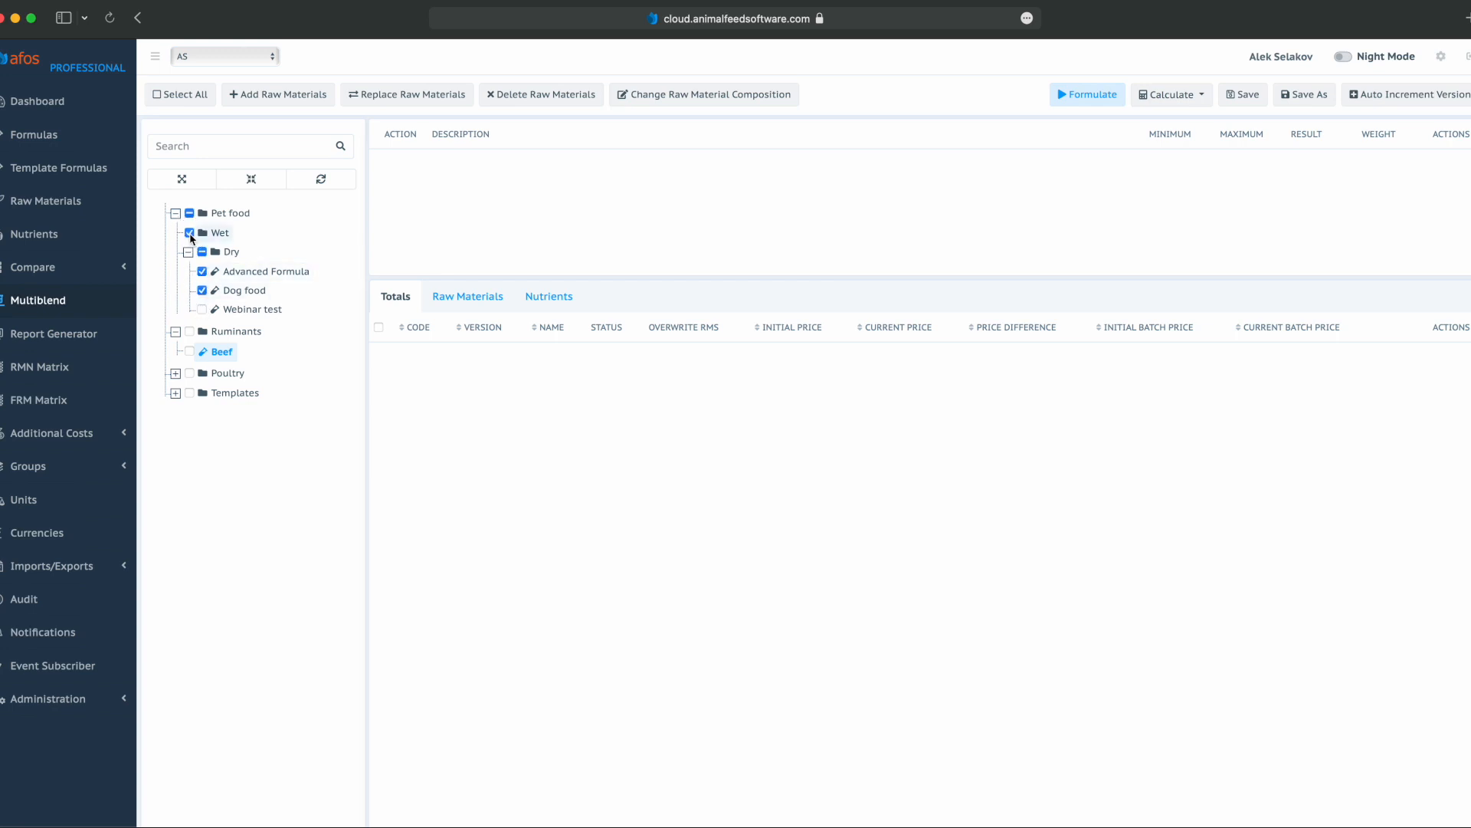
click(202, 308)
click(191, 332)
click(190, 373)
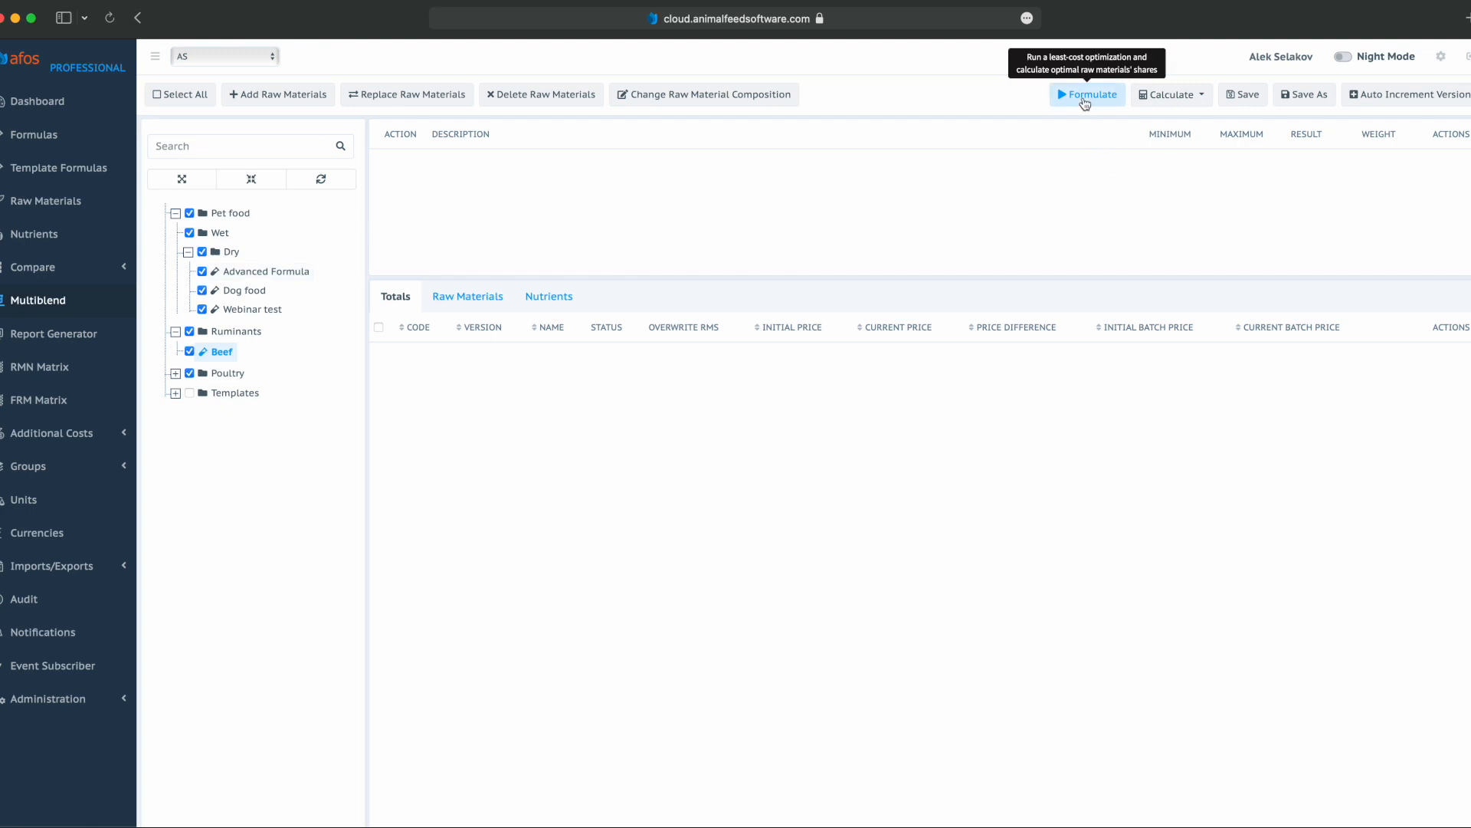
click(1086, 98)
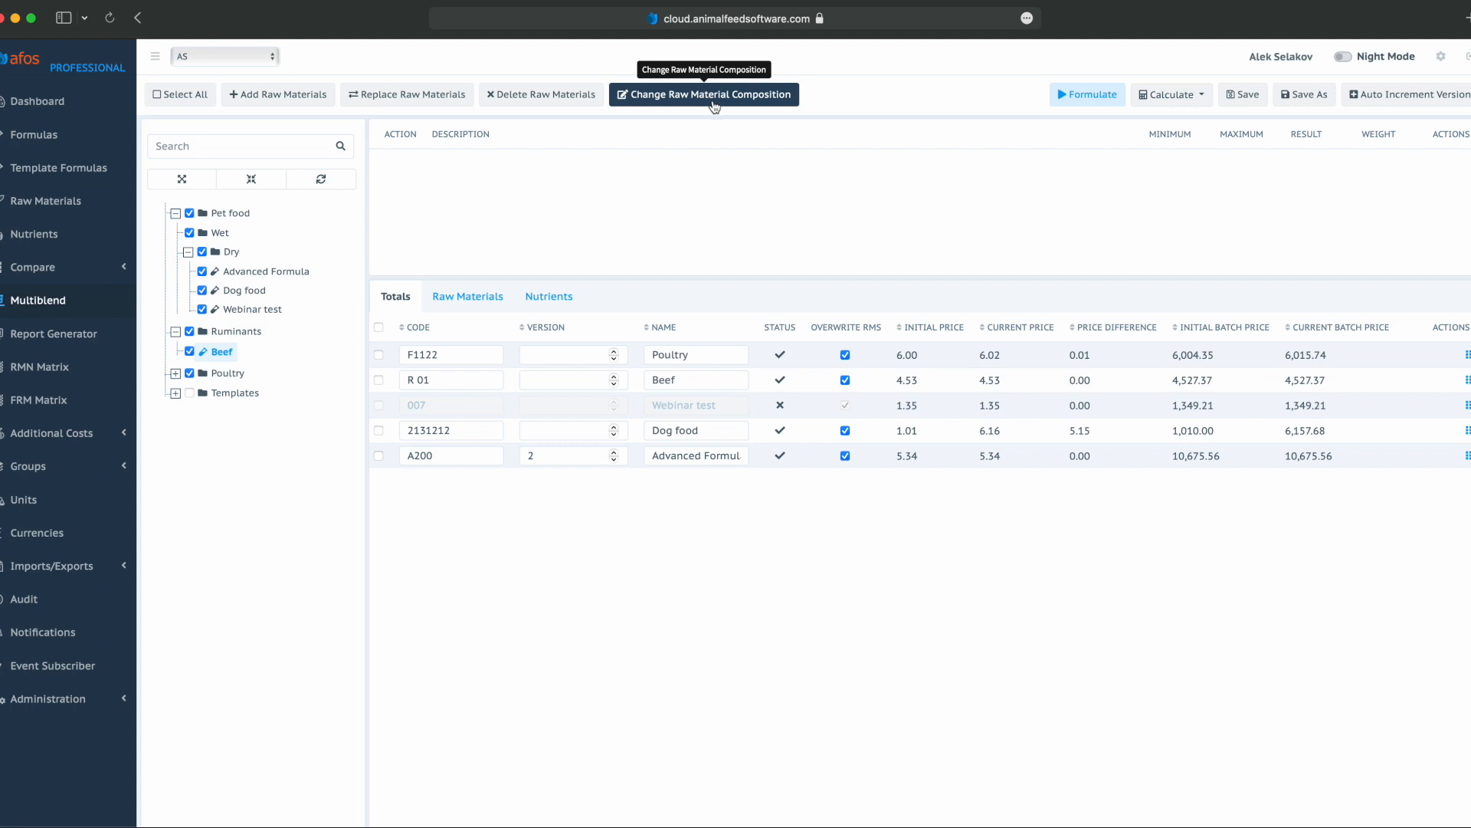
Step: Replace Corn (Maize) with Corn (Maize) Supplier B across the selected formulas and formulate them again
click(417, 104)
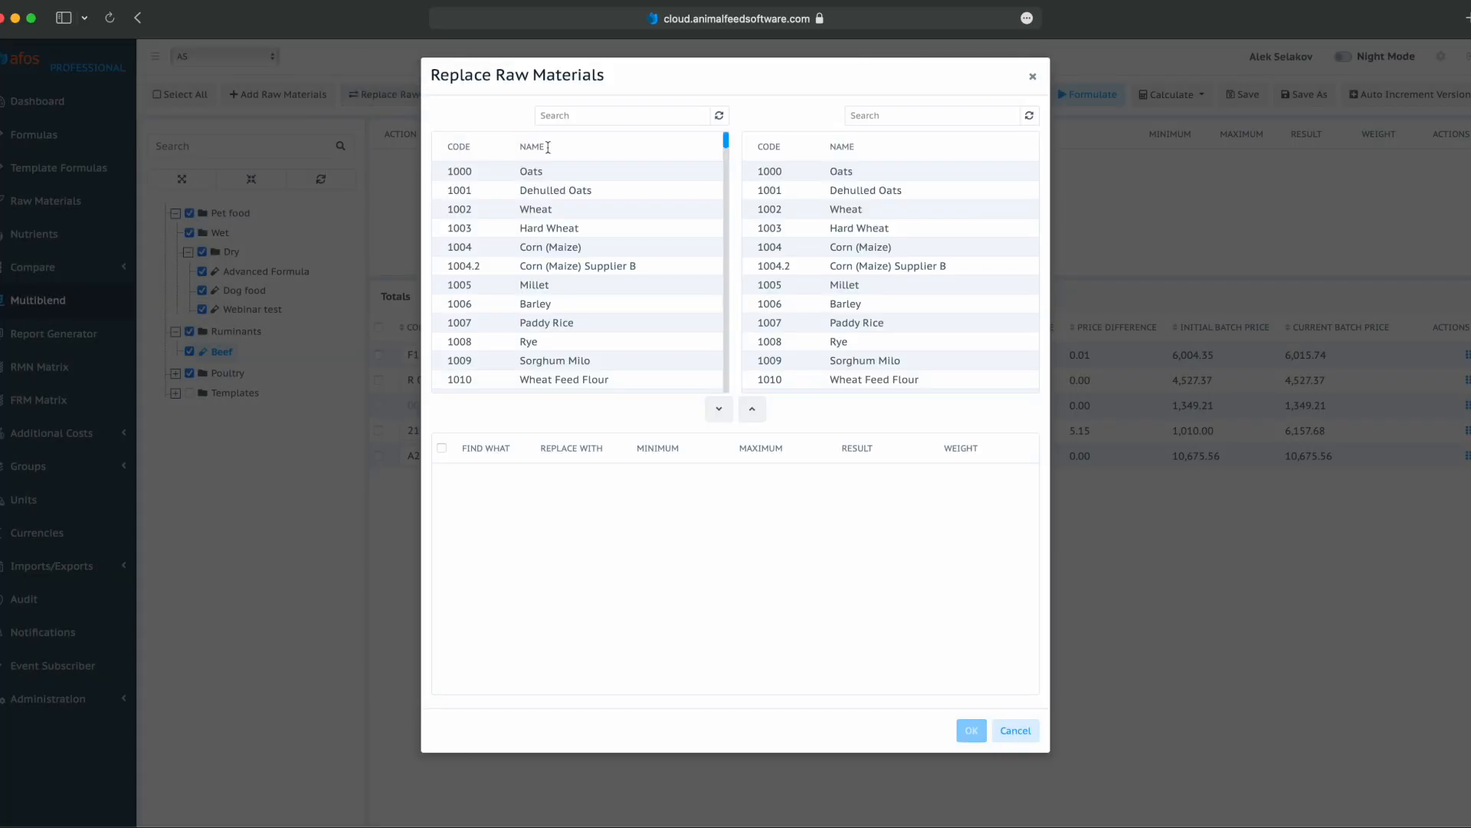
click(615, 115)
text(corn)
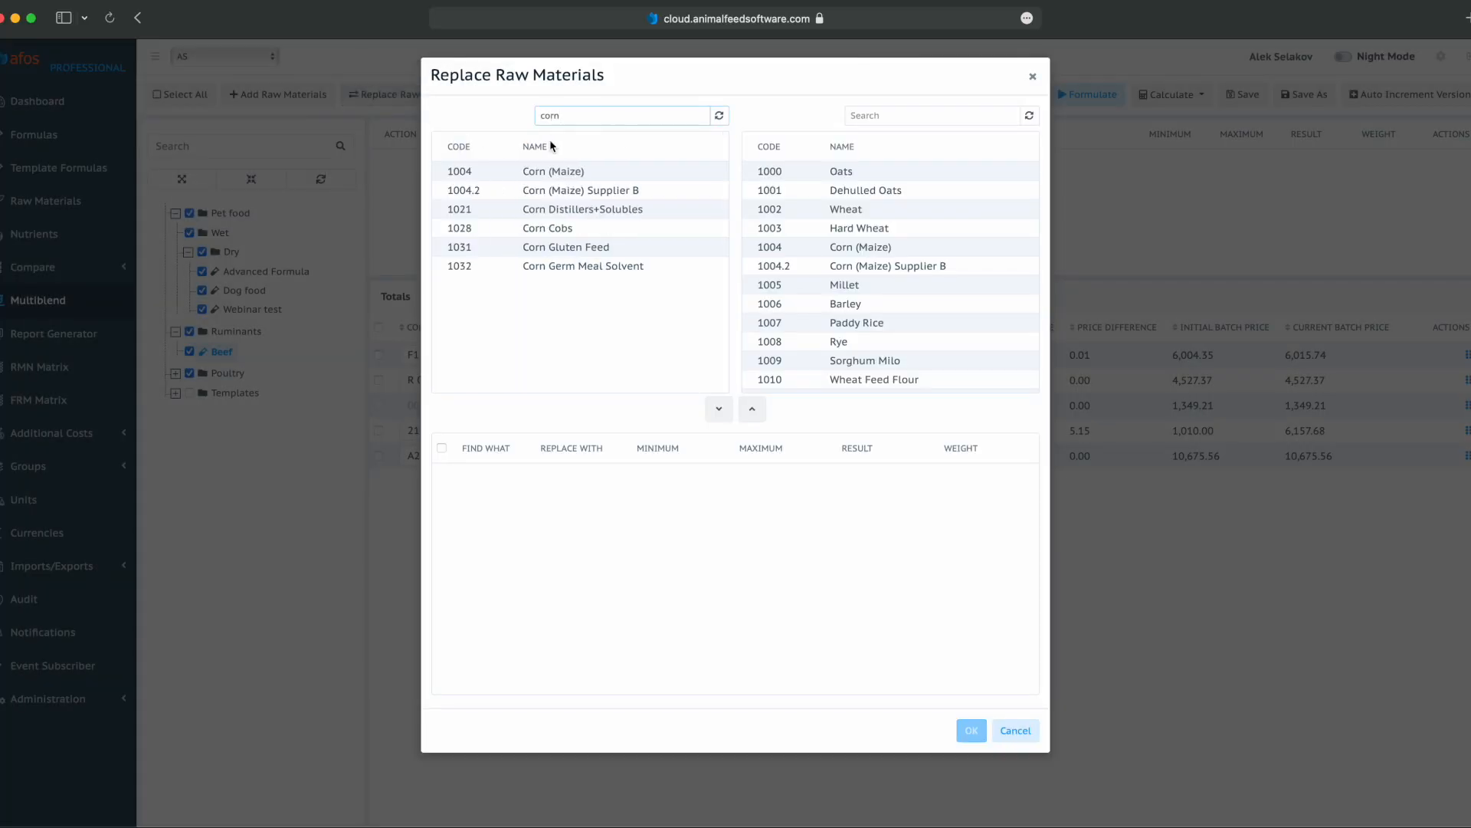
click(917, 115)
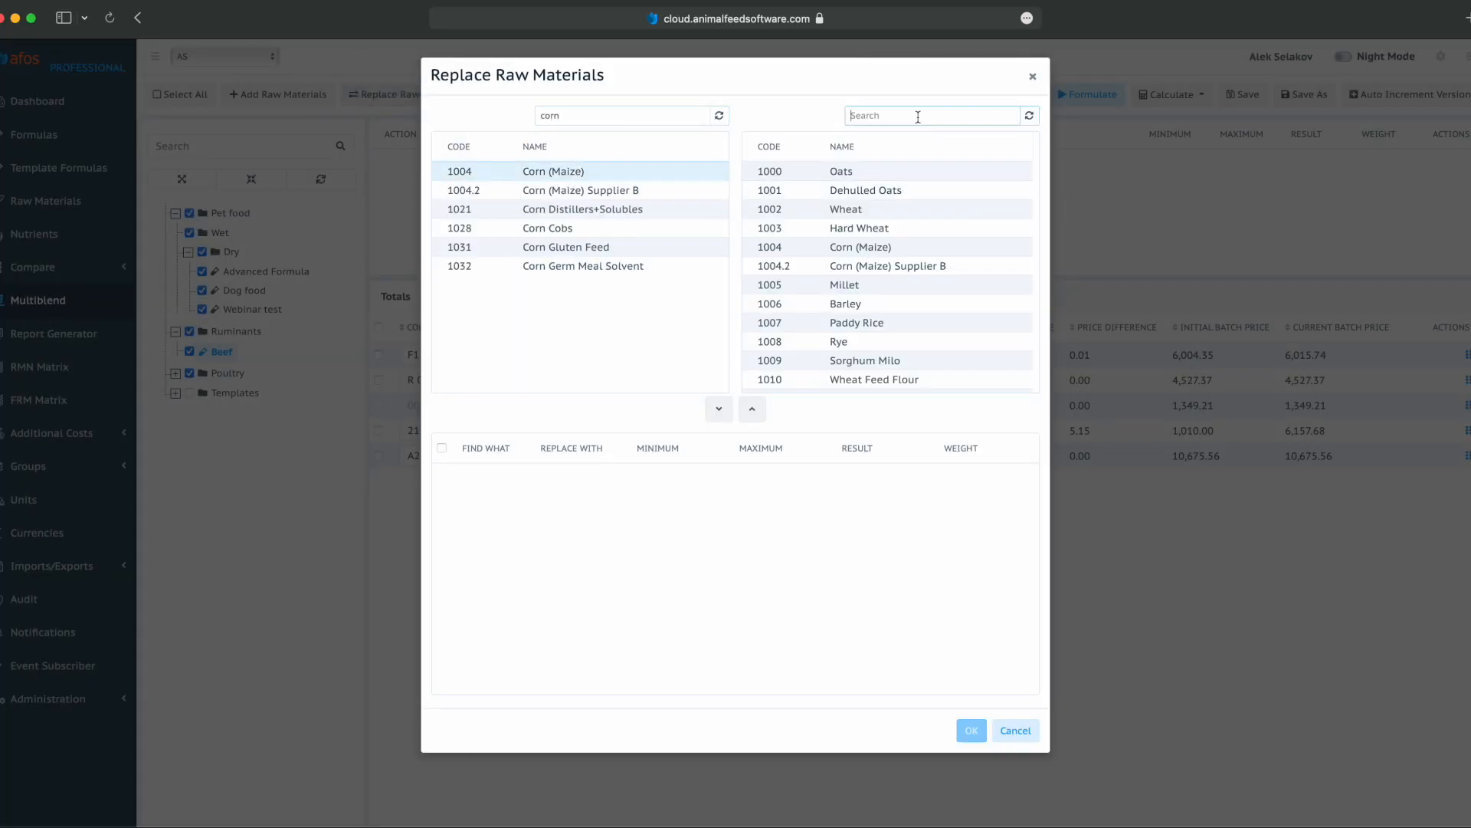
text(corn)
click(946, 191)
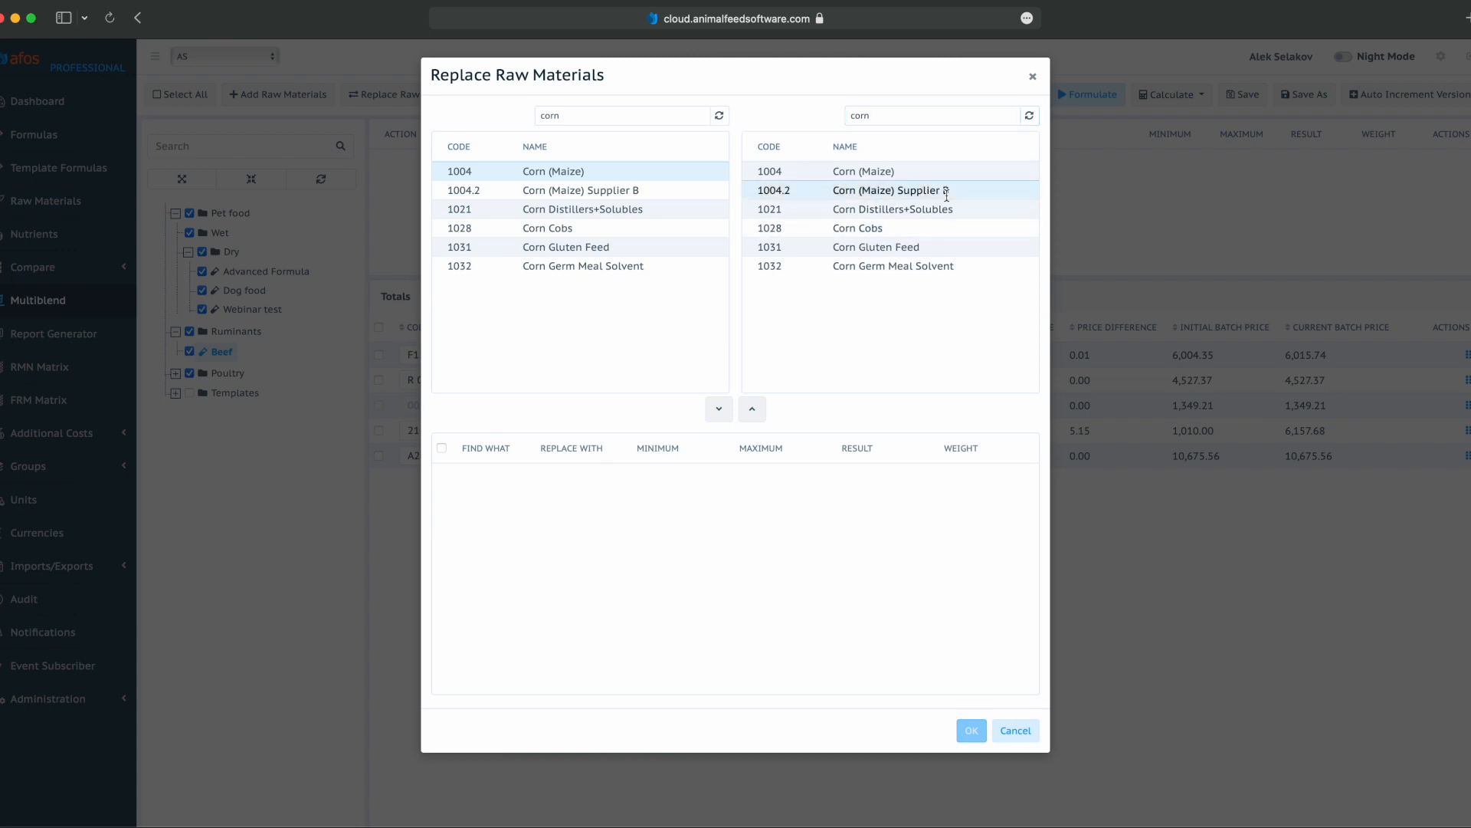
click(582, 173)
click(770, 195)
click(719, 411)
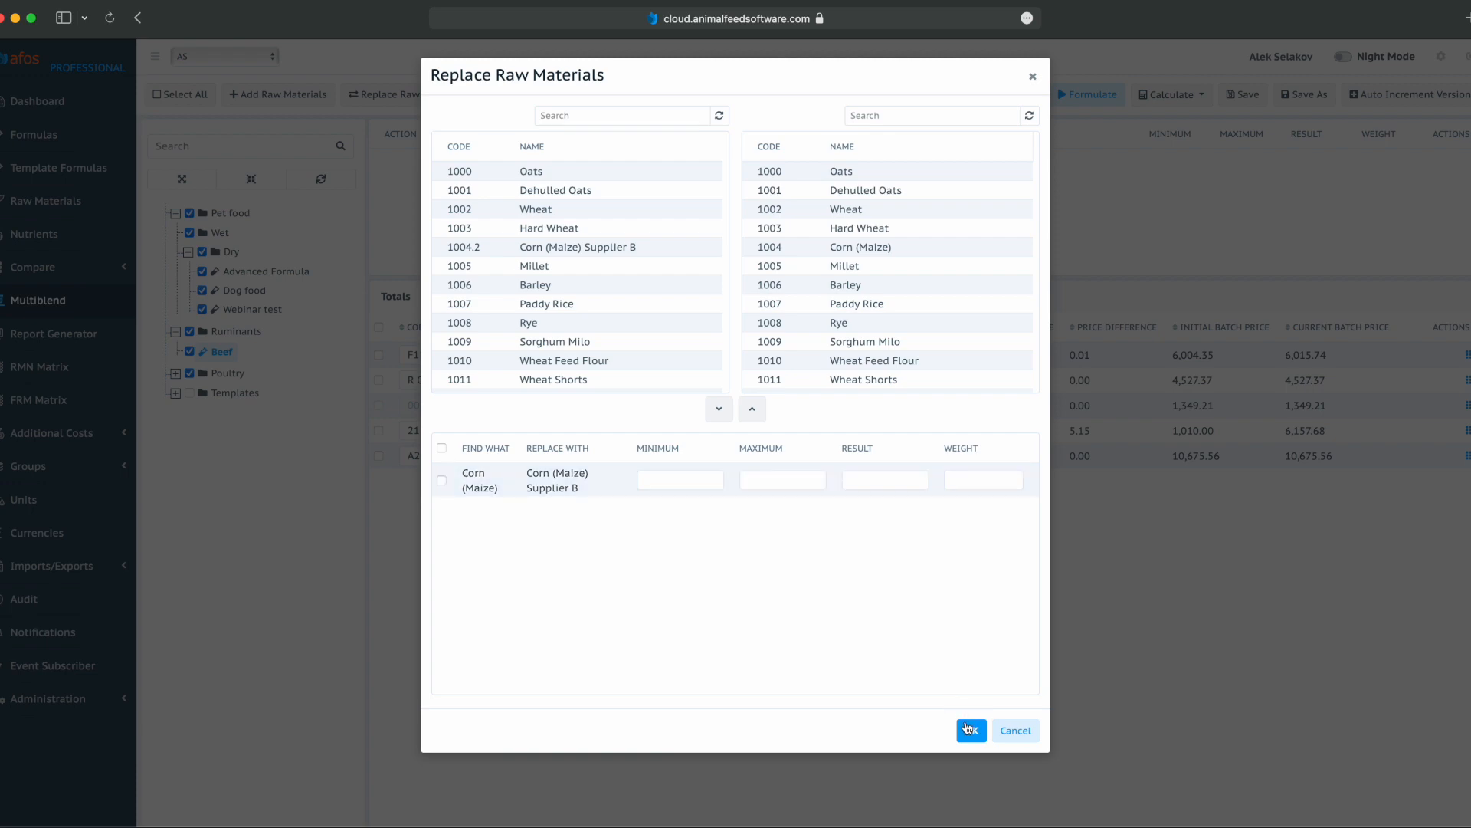
click(969, 732)
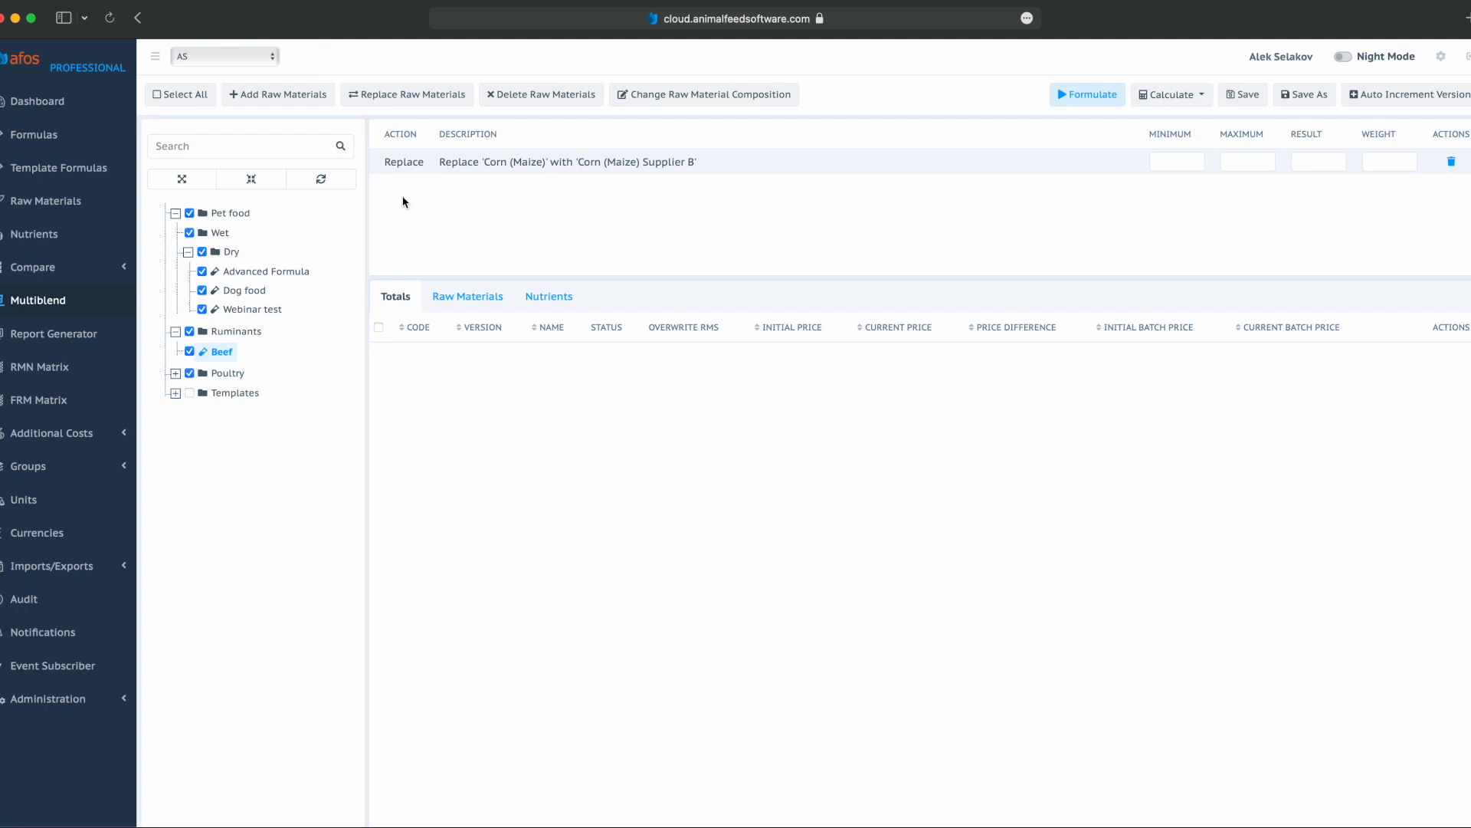
click(1087, 98)
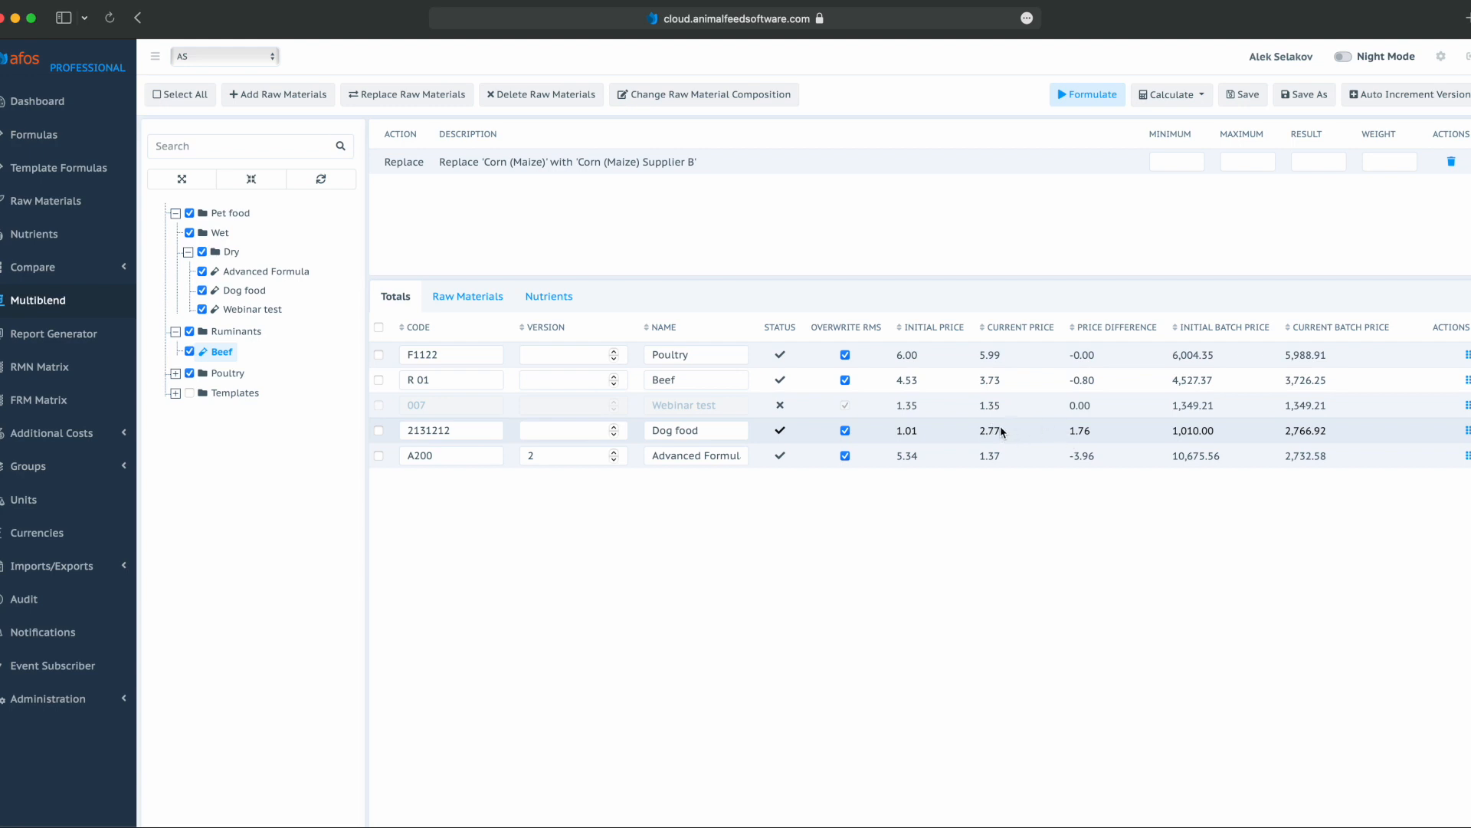
Step: Compare the initial and reformulated Poultry formula, reviewing its raw materials, nutrients, ratios and group constraints
click(1466, 356)
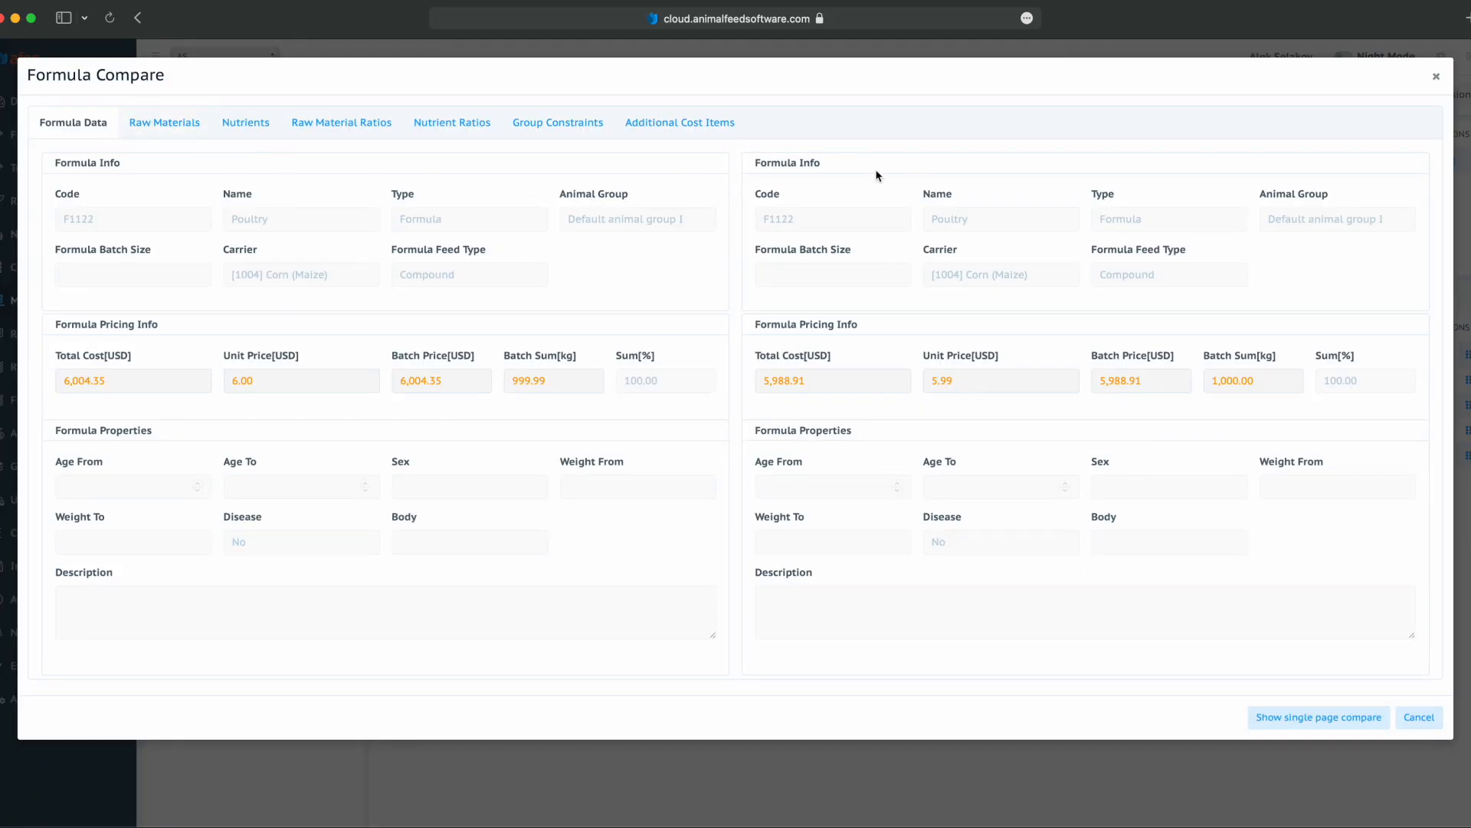
click(157, 130)
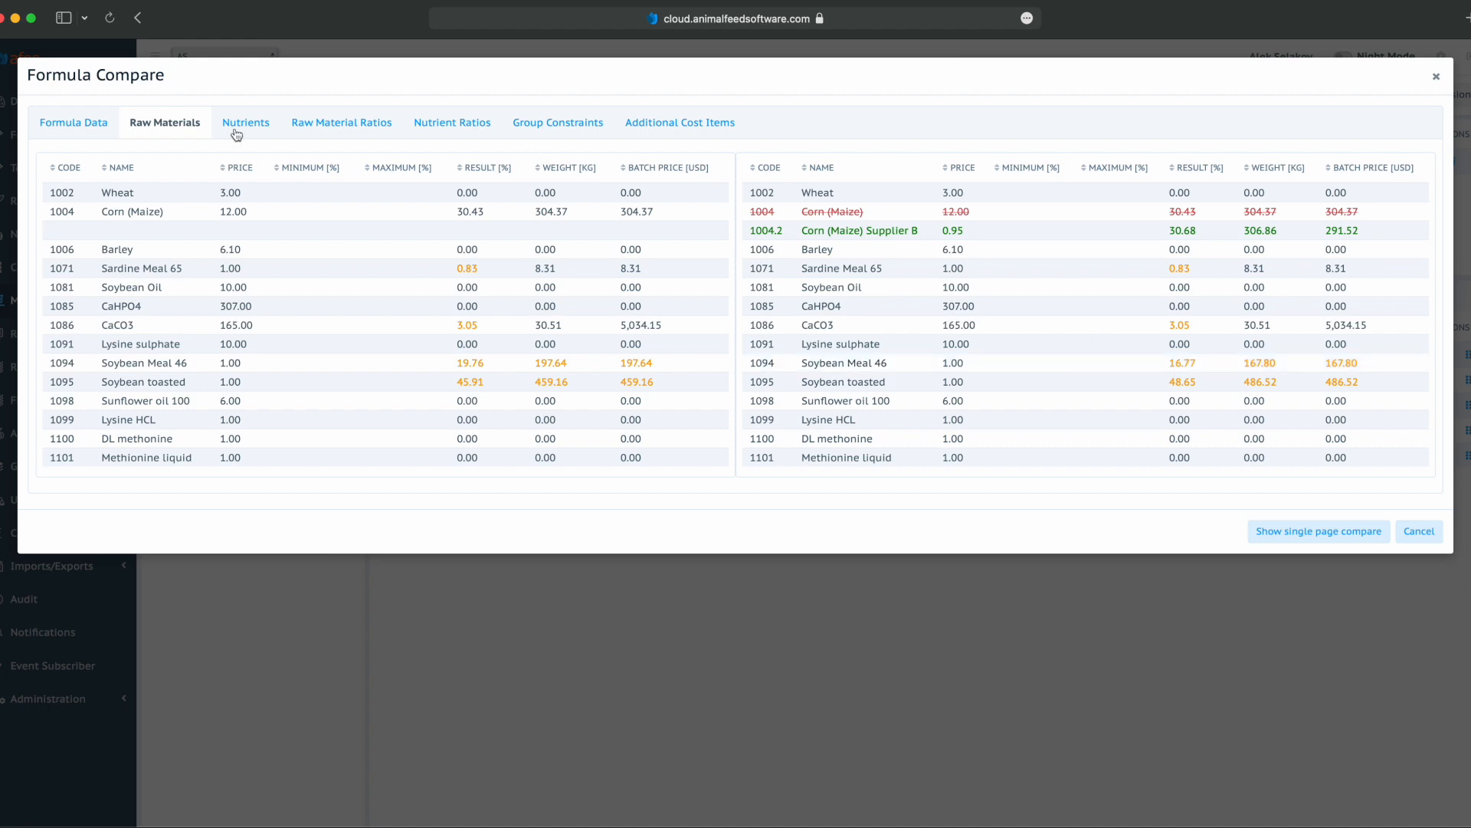
click(239, 123)
click(332, 127)
click(449, 124)
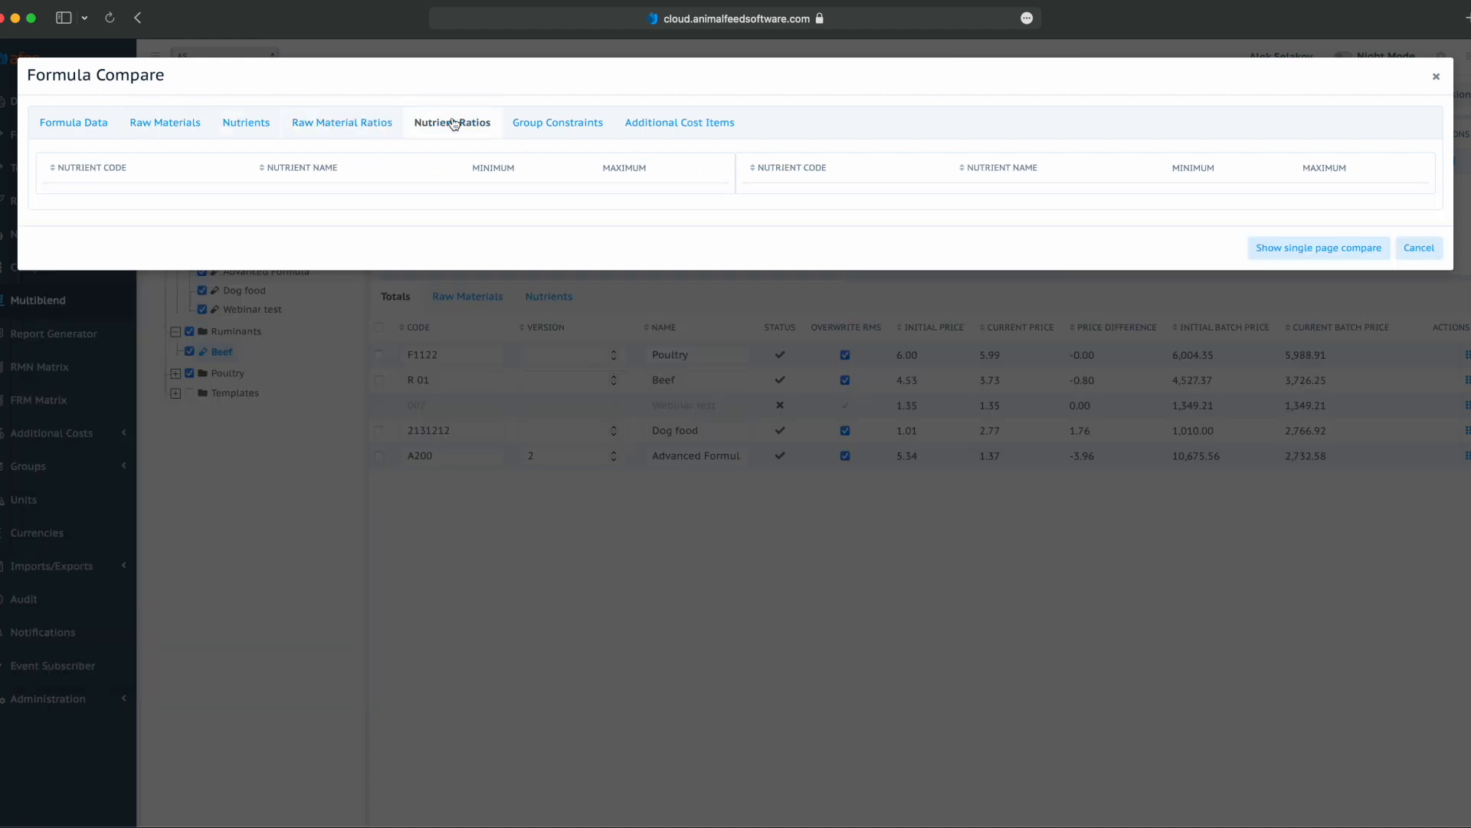
click(556, 124)
click(1419, 247)
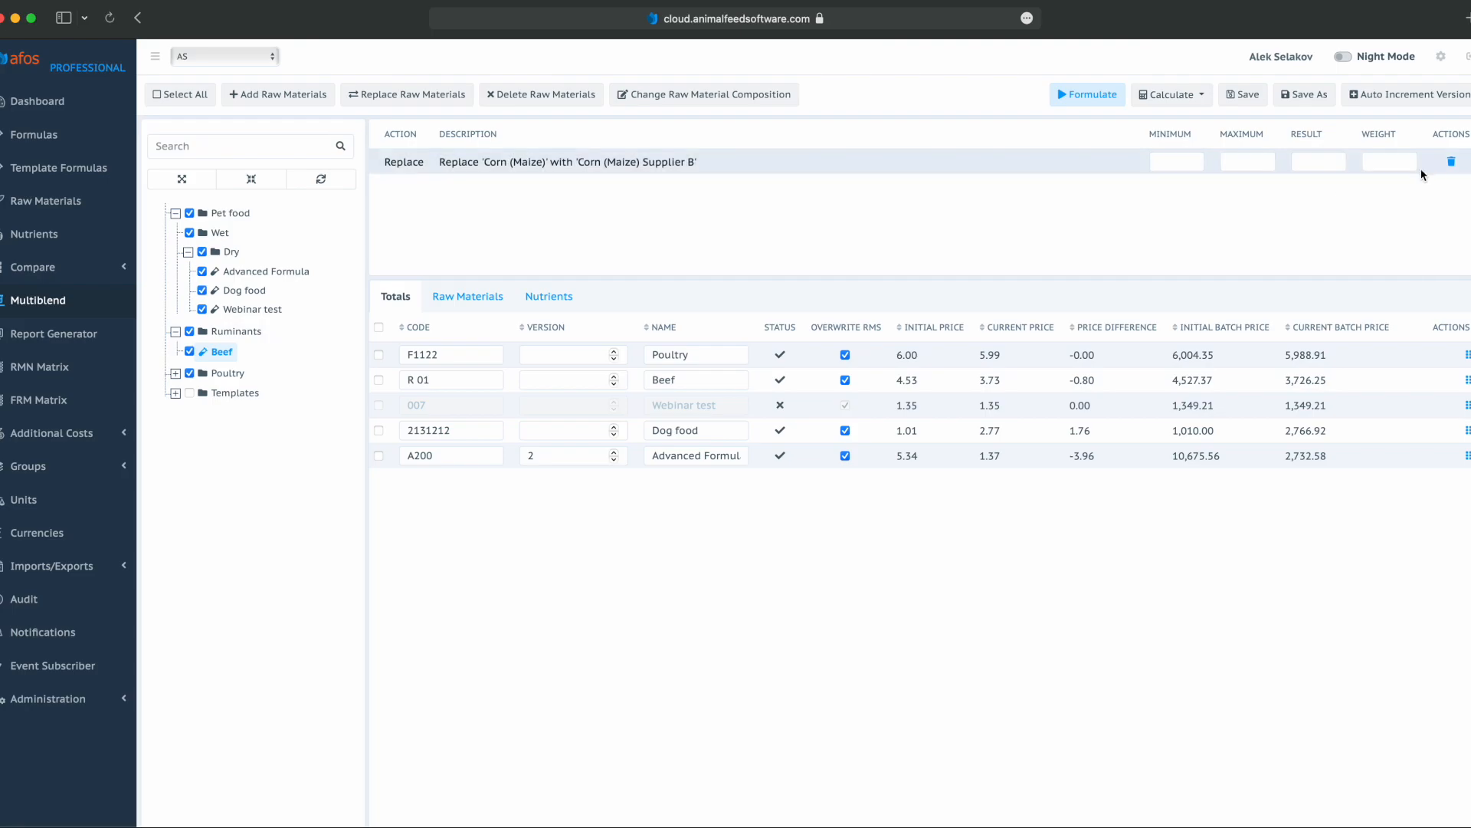
Step: Delete the Corn (Maize) replacement from the list of multiblend actions
click(1451, 163)
click(787, 175)
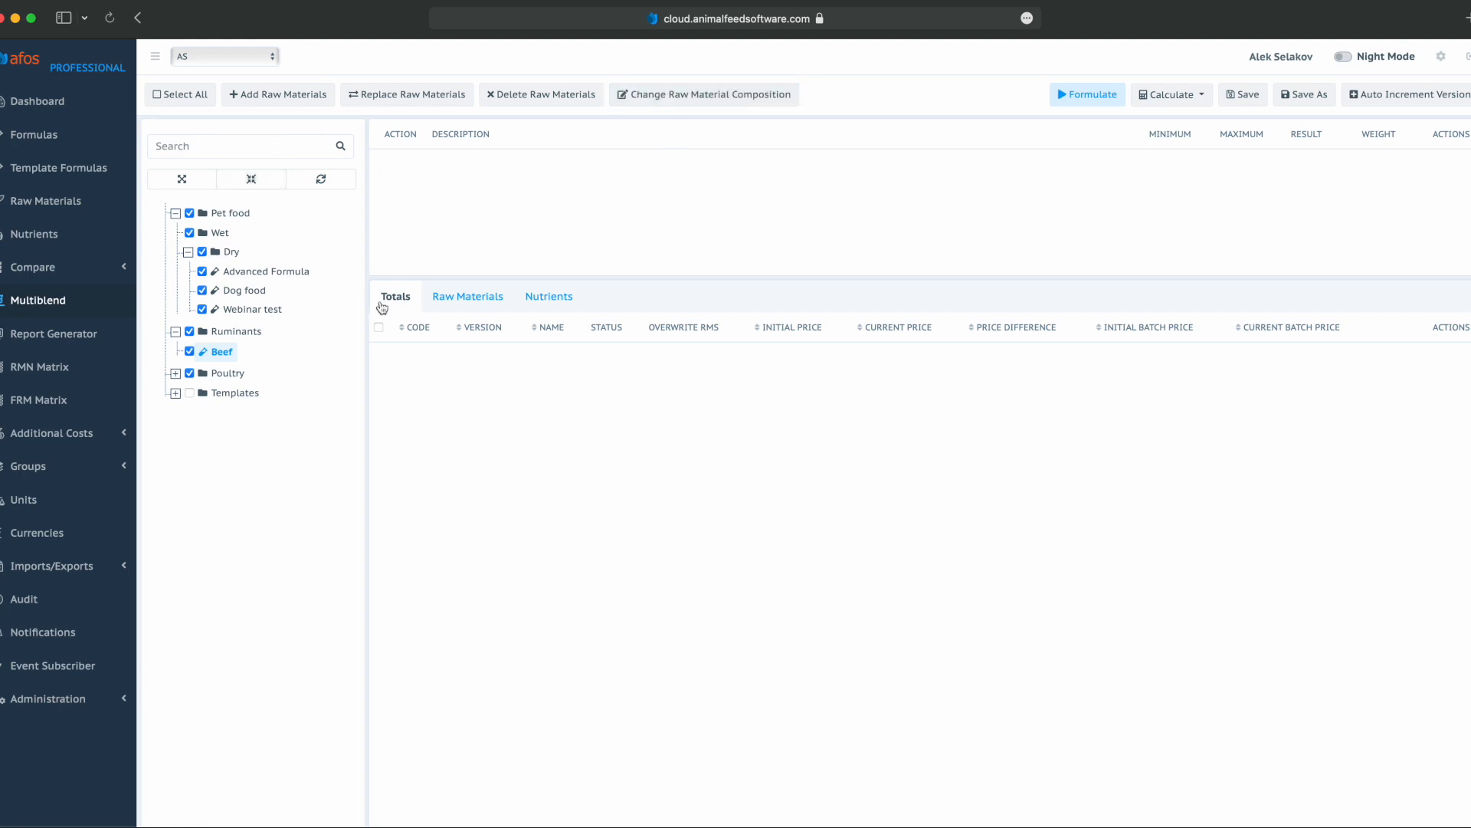
Step: Change the composition of Corn (Maize) by setting crude protein to 11 %, and formulate the selected formulas
click(704, 94)
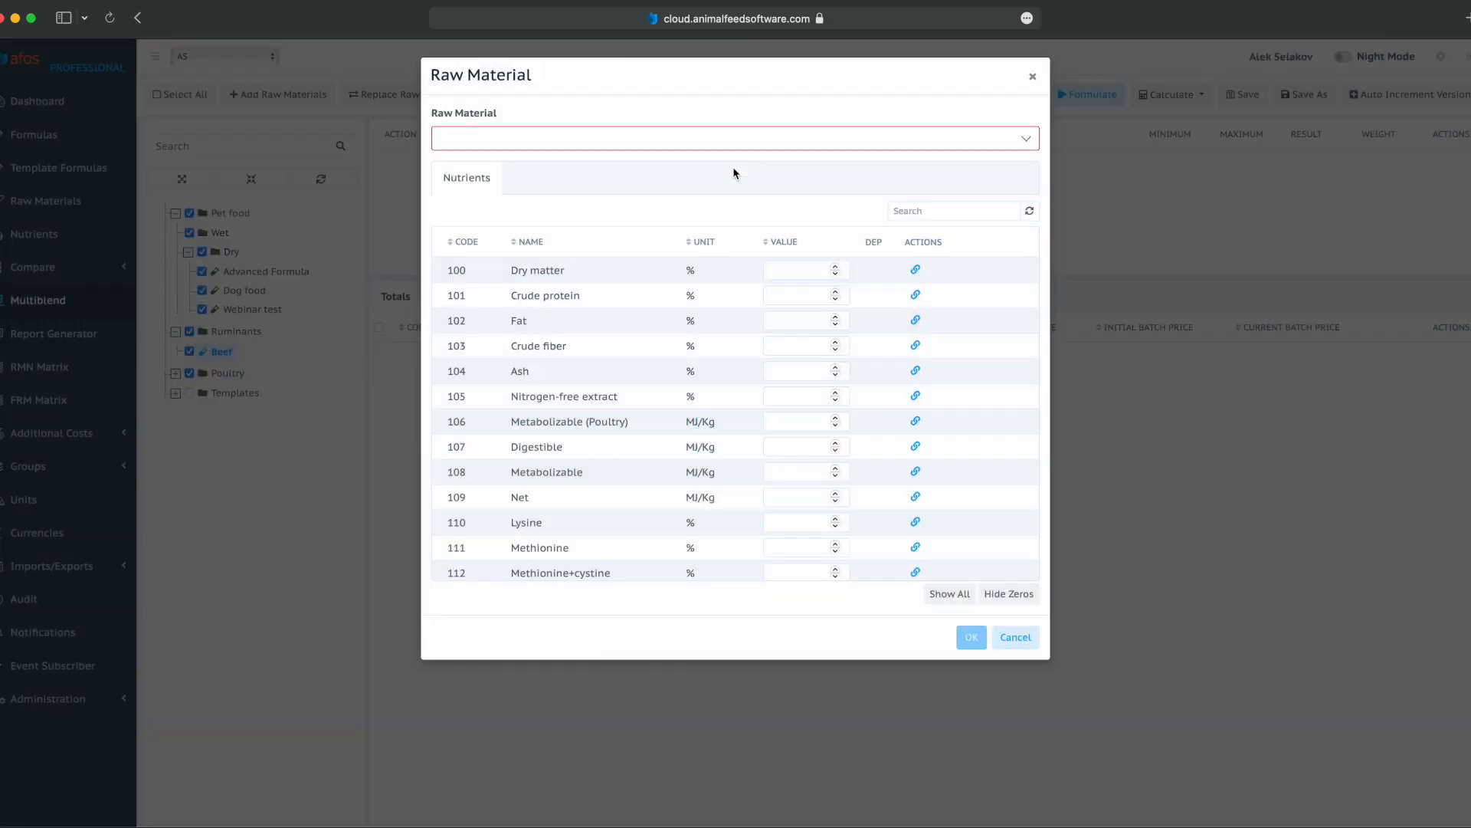
click(597, 141)
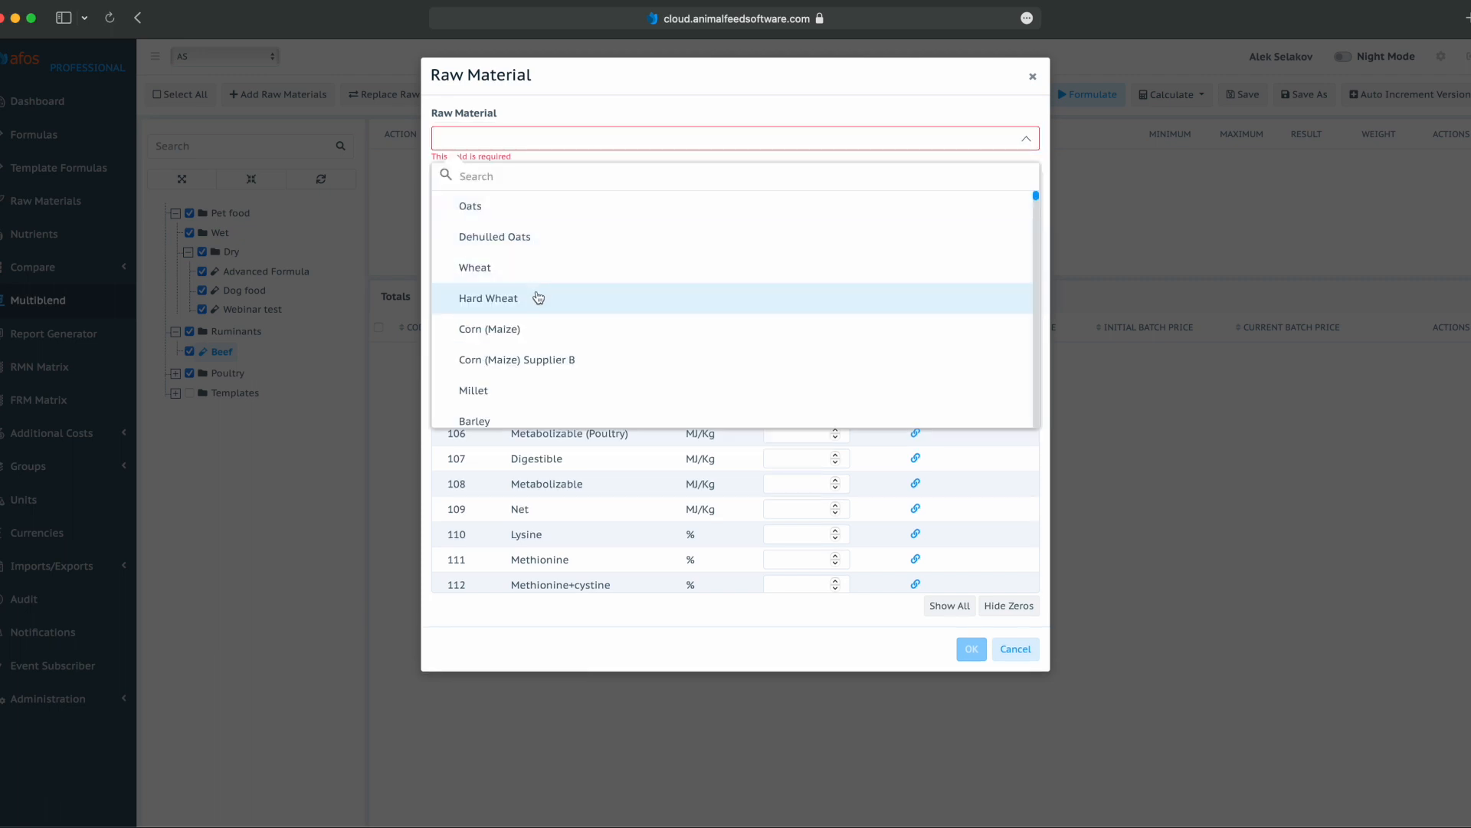
click(529, 330)
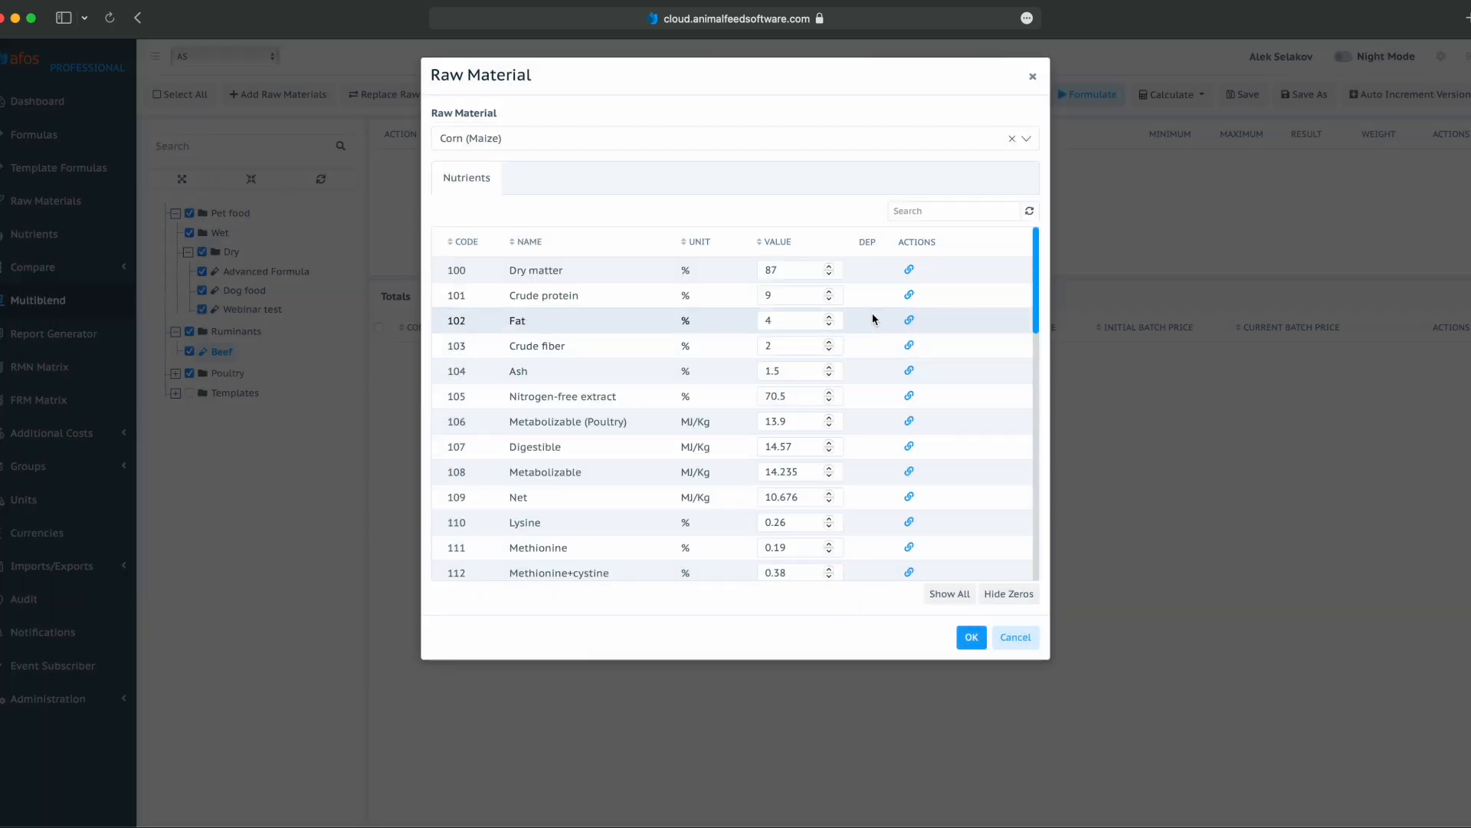
double_click(829, 292)
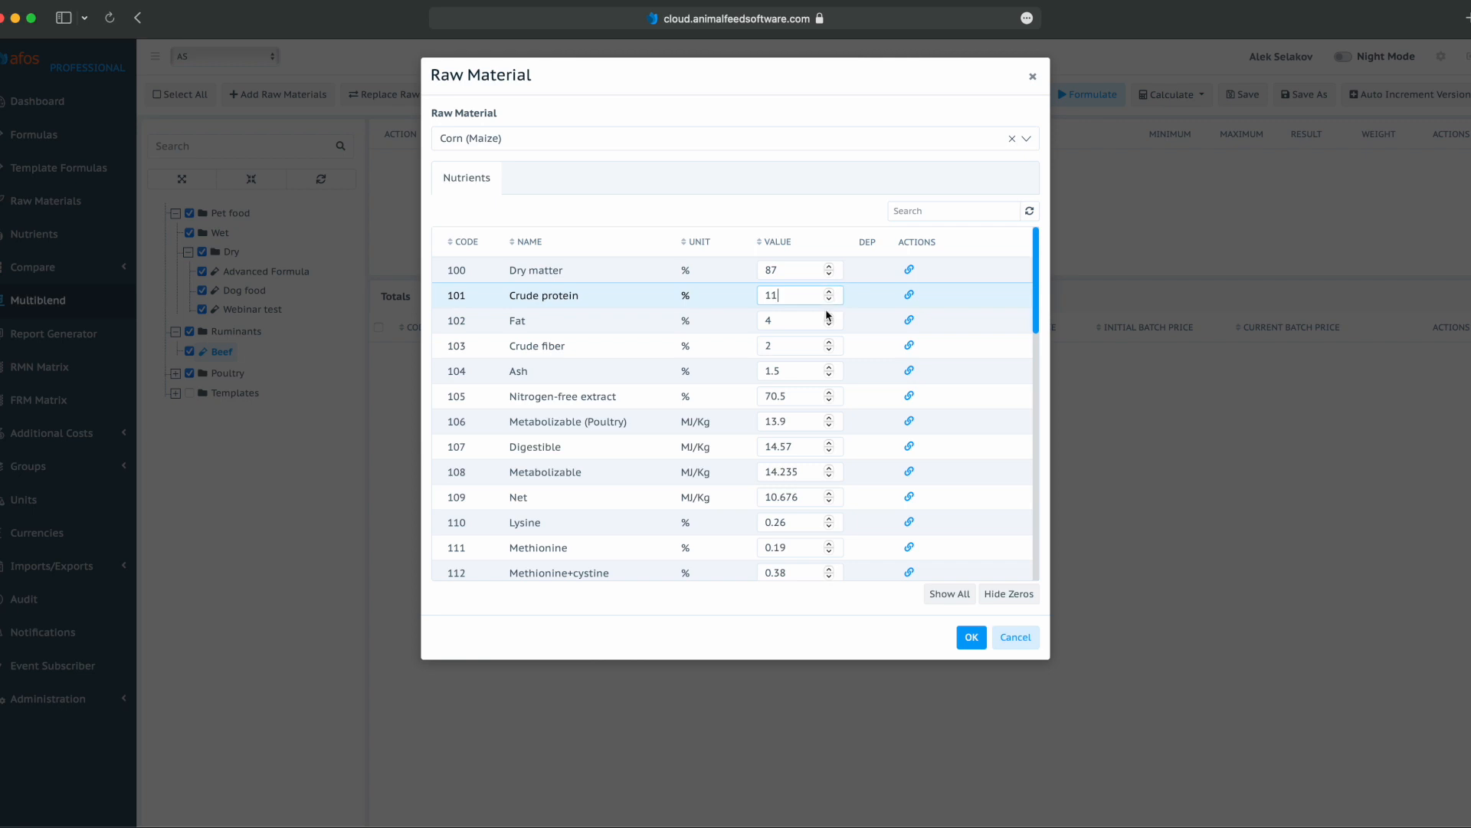
click(971, 637)
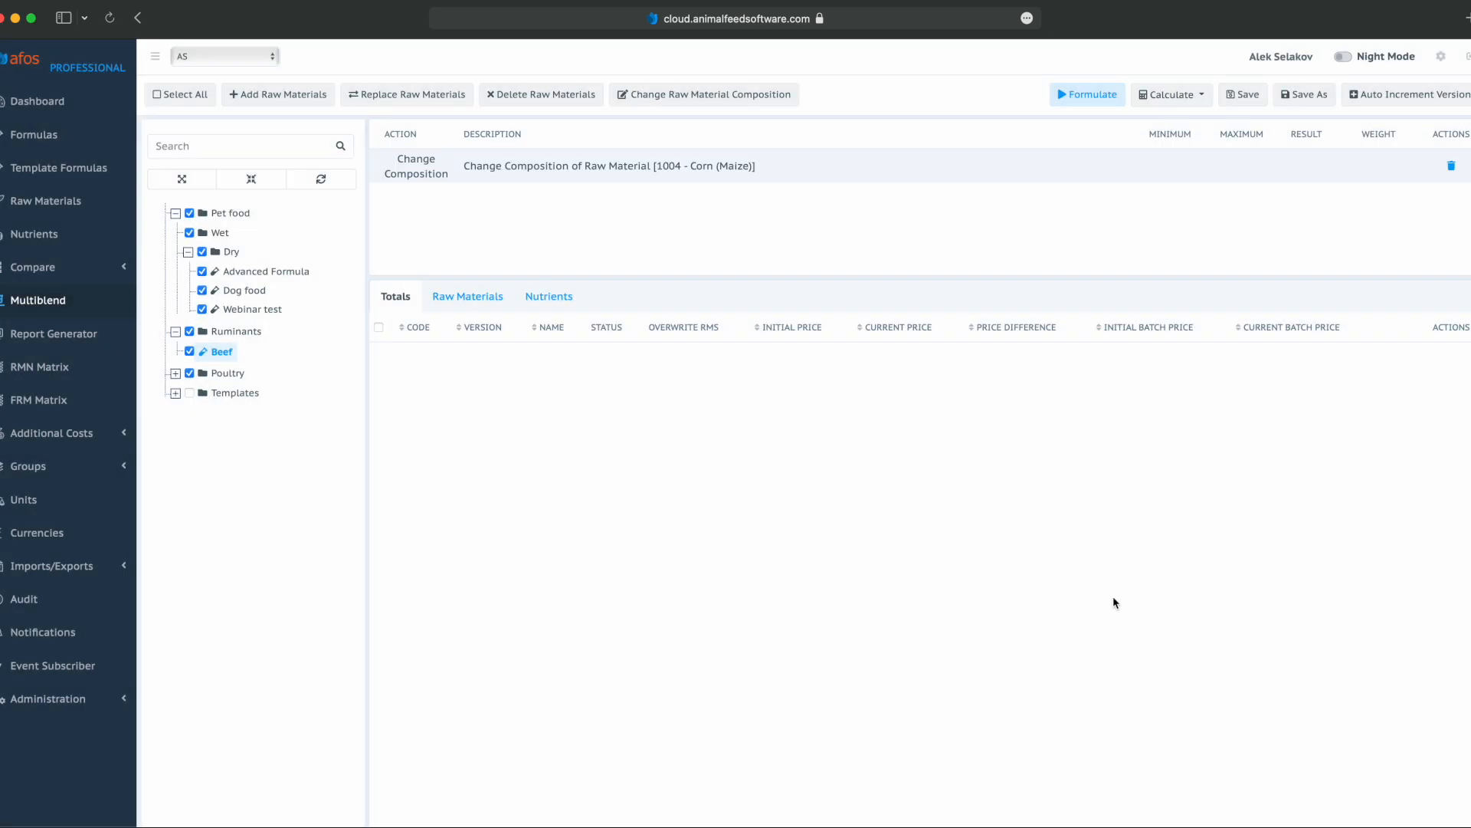
click(1089, 94)
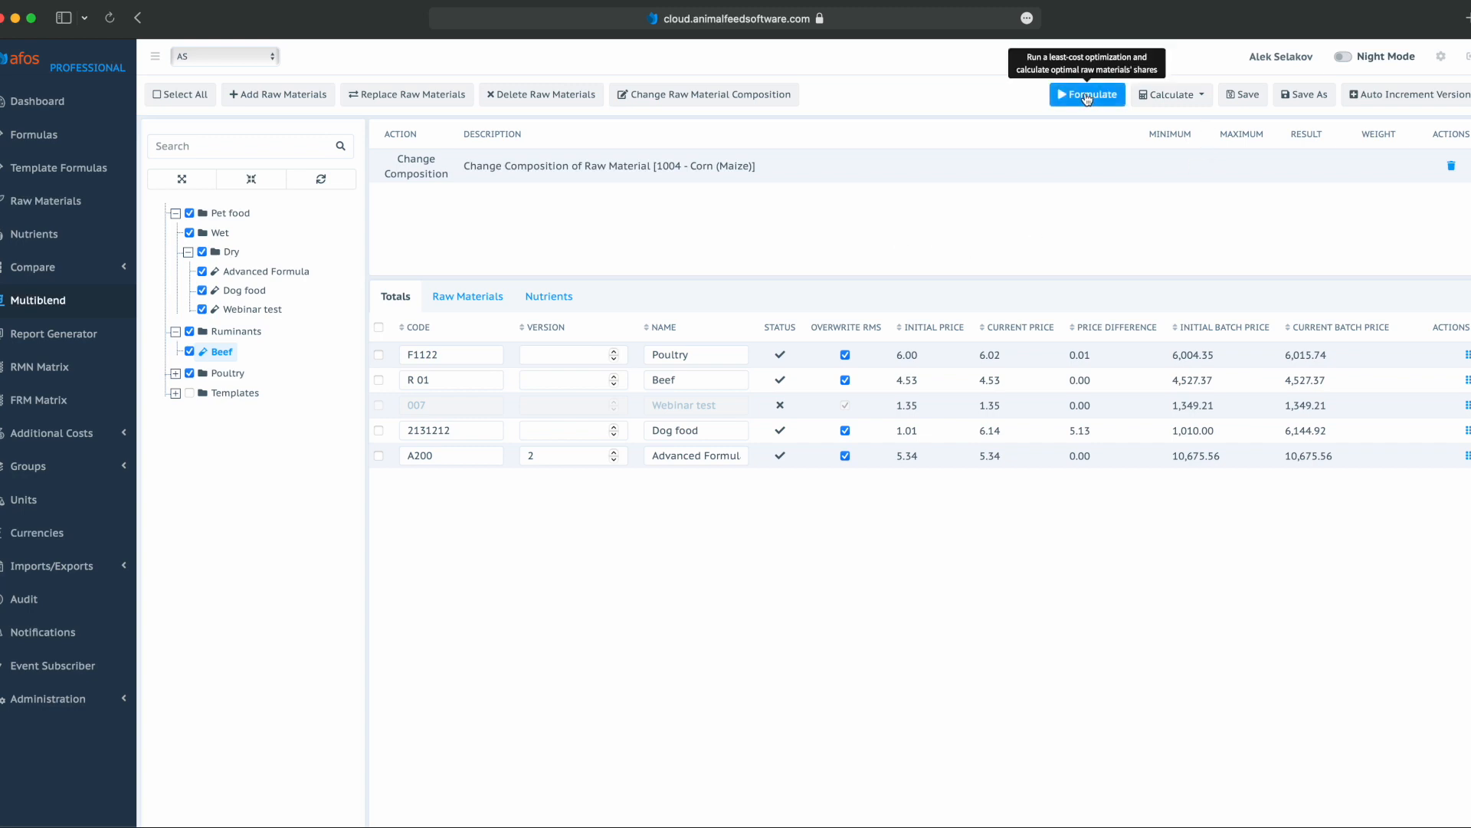
click(1199, 101)
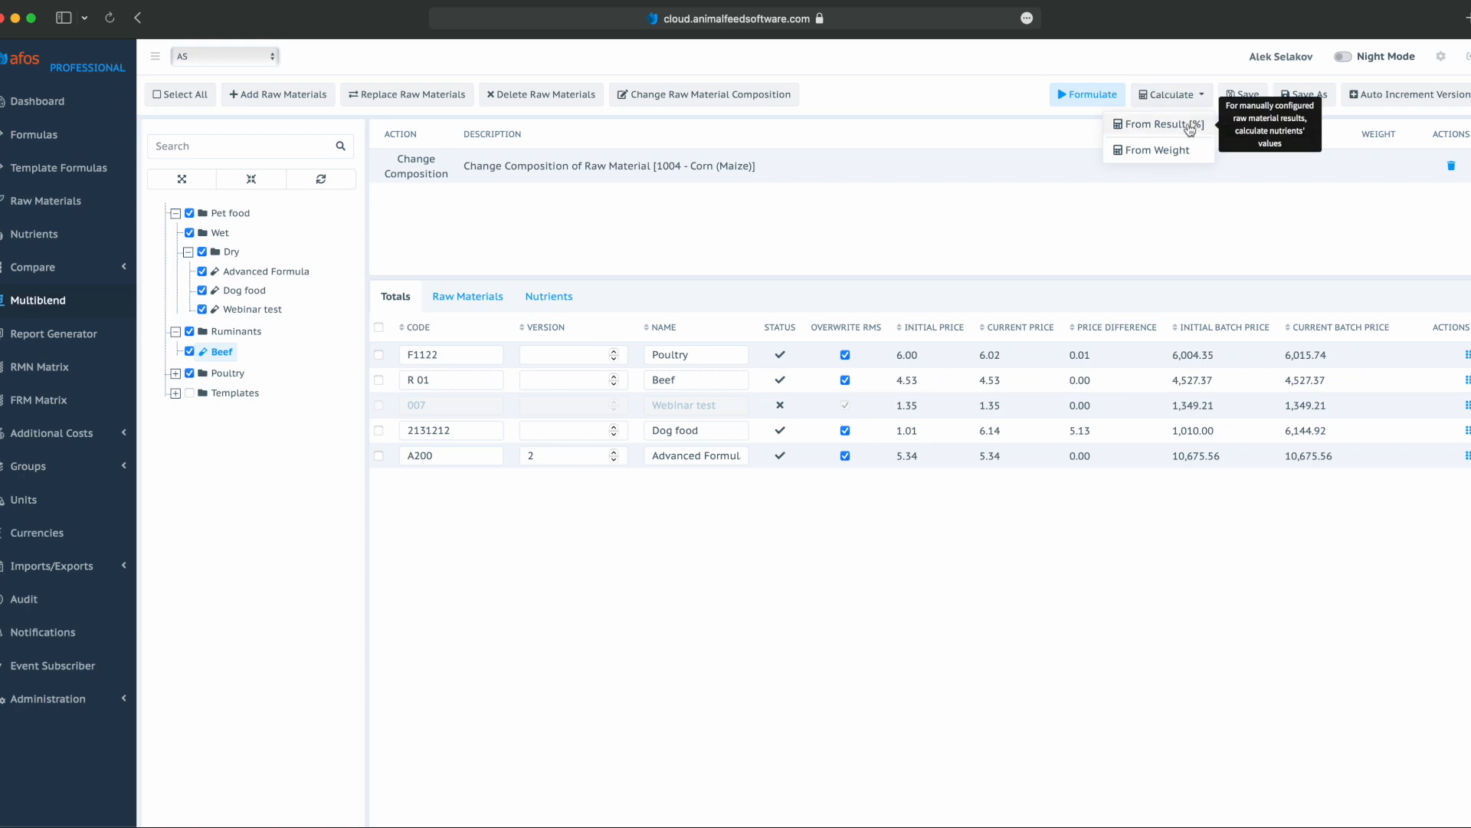
click(1127, 249)
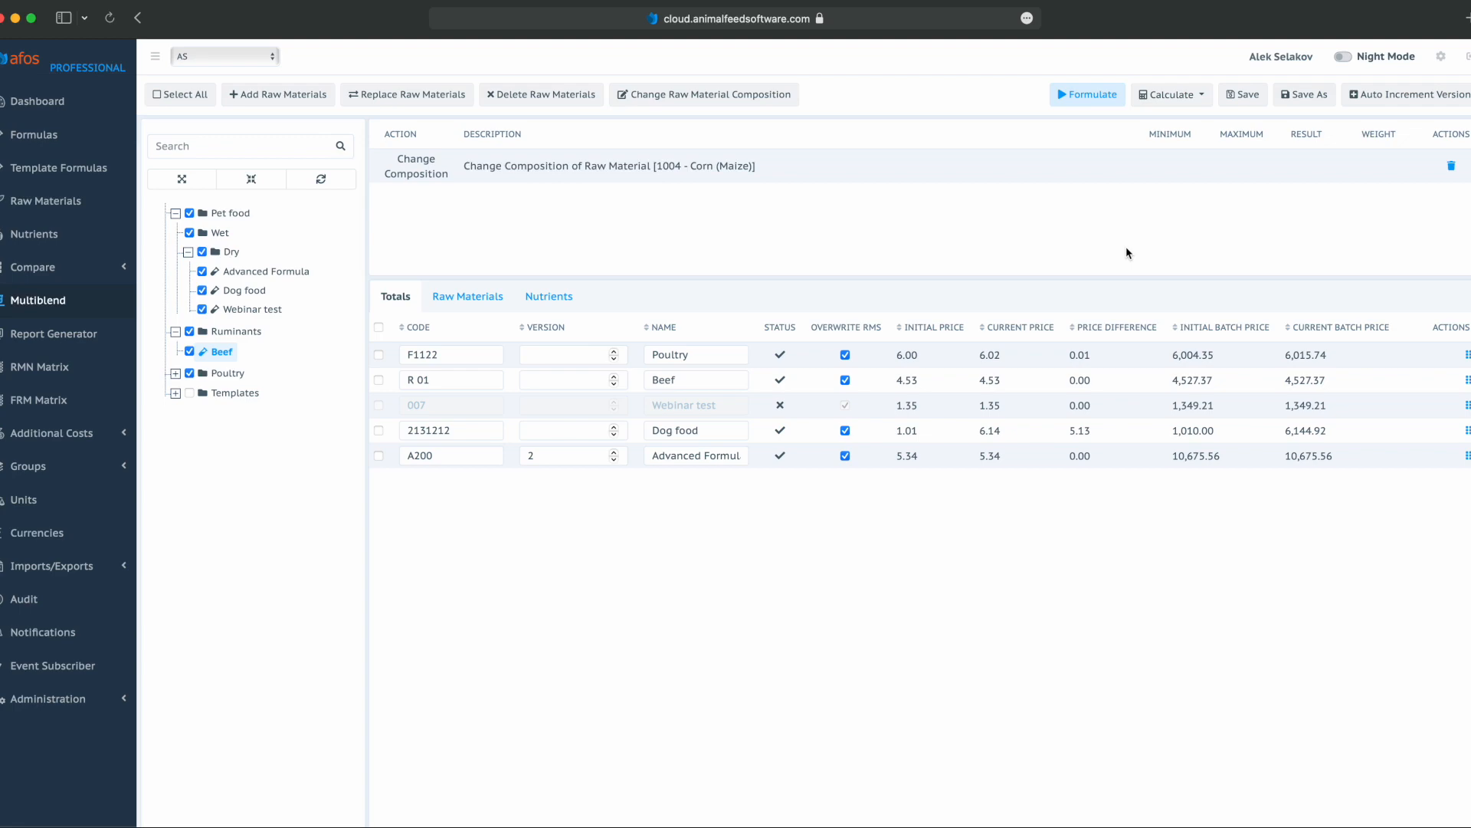